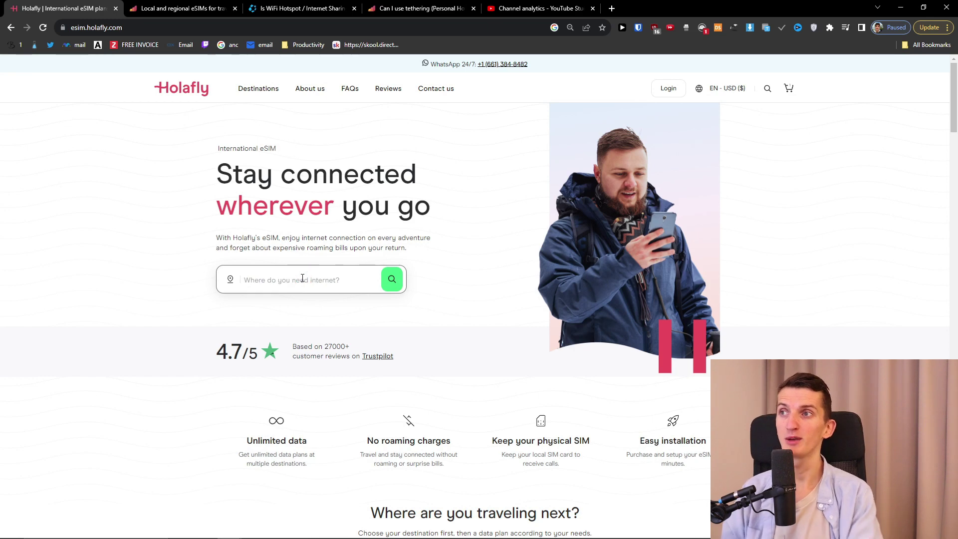
{"action": "type", "text": "slovaki"}
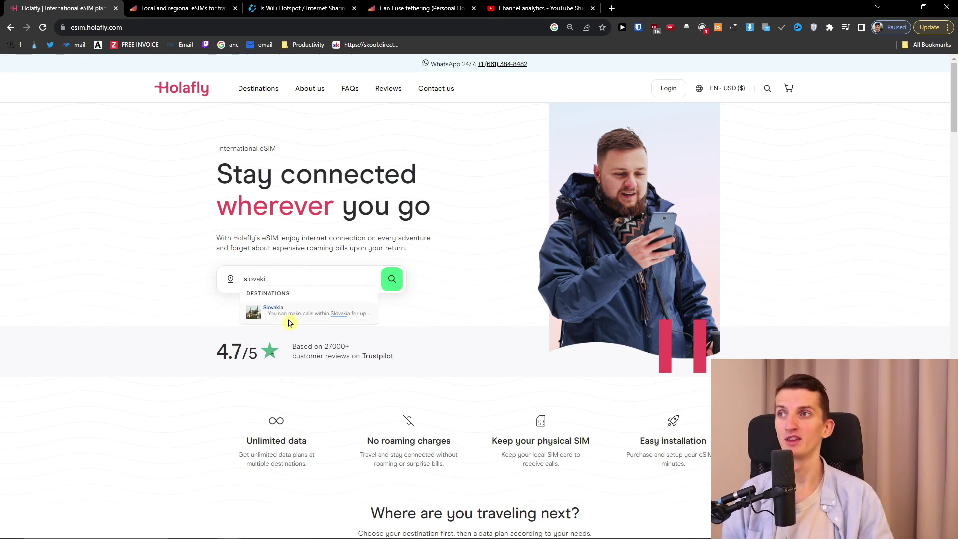
Step: Add the 5-day Slovakia unlimited-data plan ($19.00) to the cart and proceed to checkout
{"action": "left_click", "coordinate": [290, 316]}
{"action": "scroll", "coordinate": [368, 396], "scroll_direction": "down", "scroll_amount": 2}
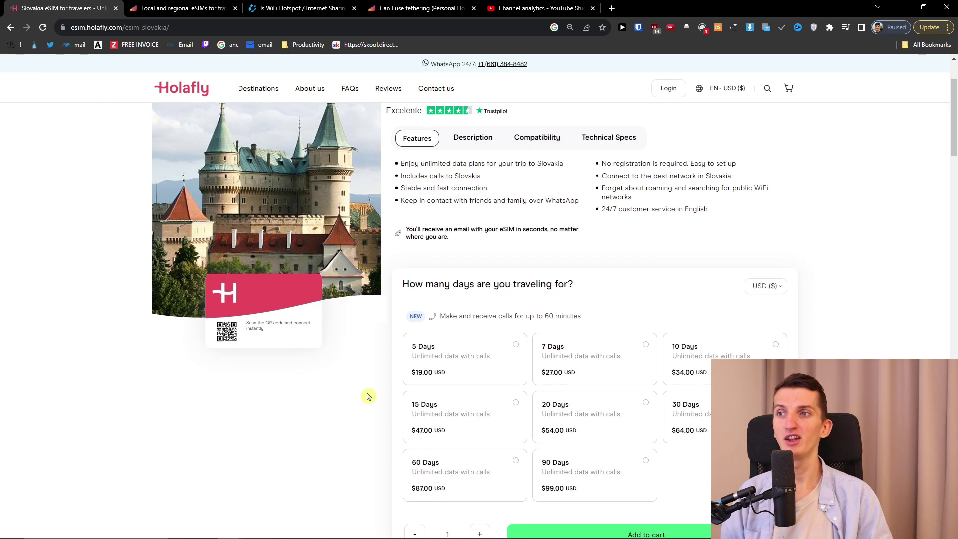
{"action": "scroll", "coordinate": [427, 398], "scroll_direction": "down", "scroll_amount": 1}
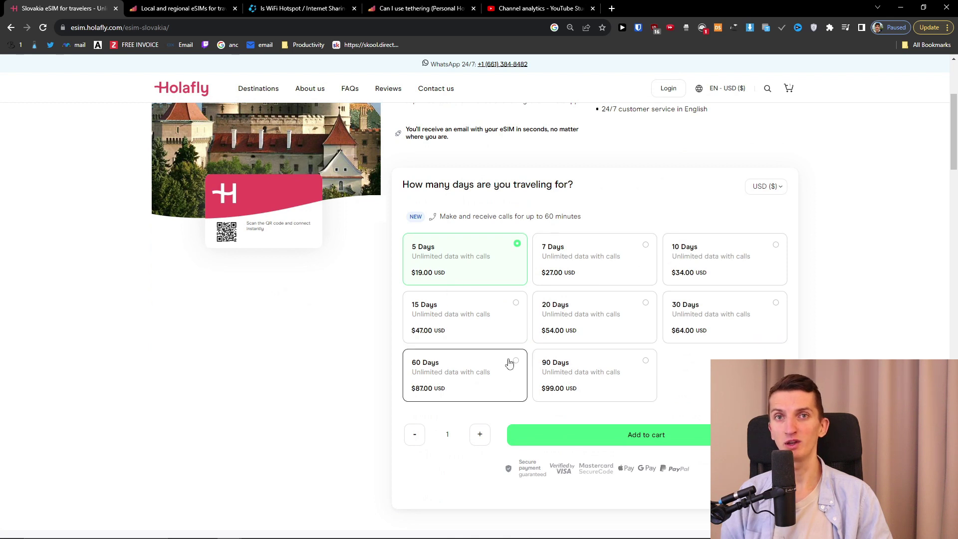
{"action": "left_click", "coordinate": [484, 272]}
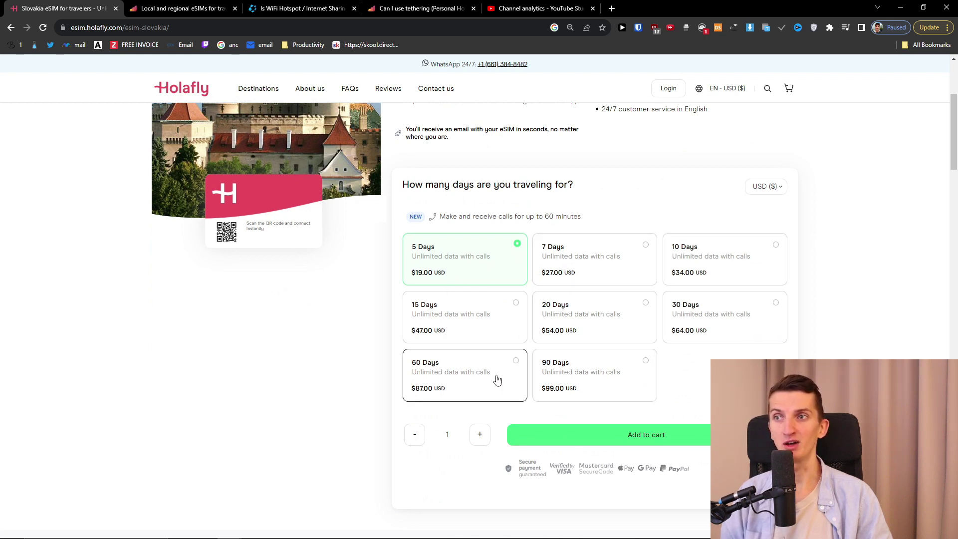
{"action": "scroll", "coordinate": [449, 267], "scroll_direction": "up", "scroll_amount": 1}
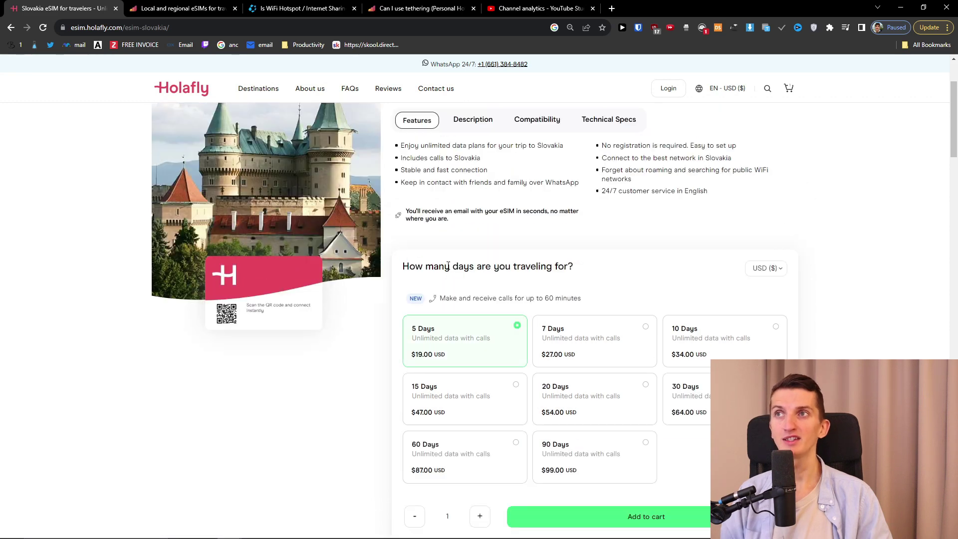
{"action": "scroll", "coordinate": [225, 343], "scroll_direction": "down", "scroll_amount": 1}
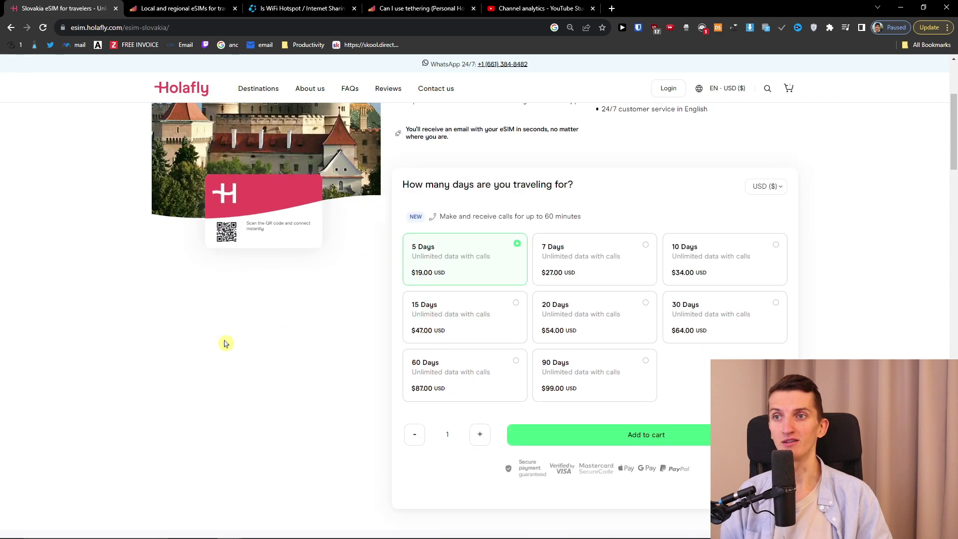
{"action": "left_click", "coordinate": [540, 432]}
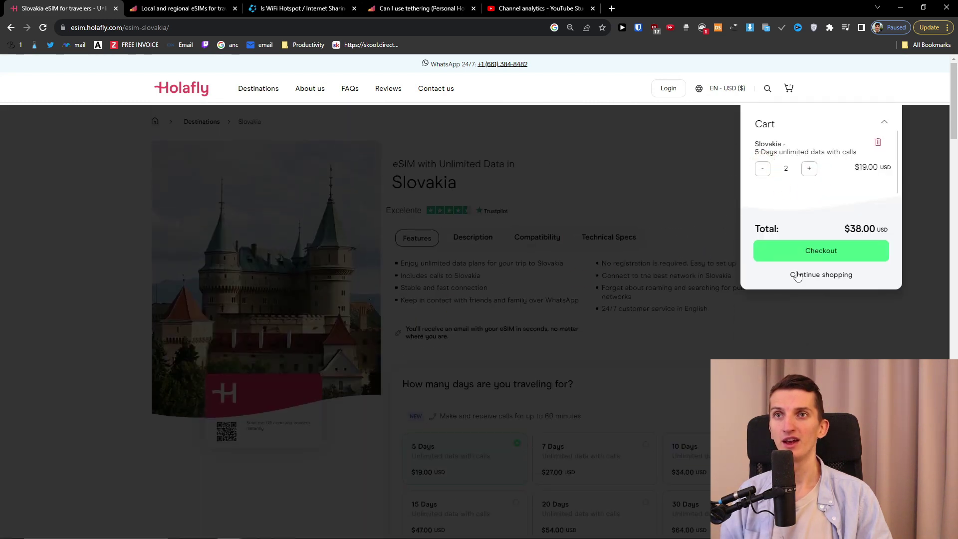
{"action": "left_click", "coordinate": [819, 255]}
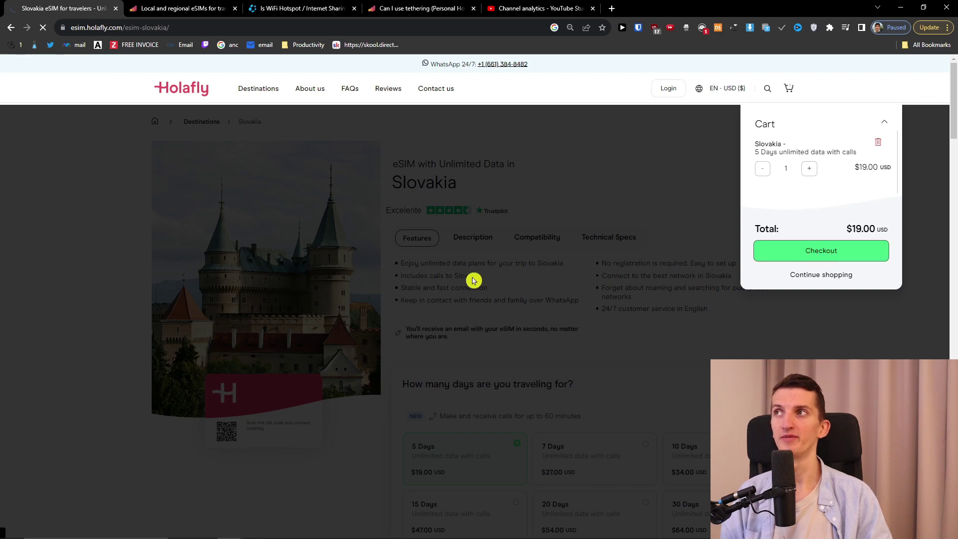
{"action": "scroll", "coordinate": [411, 281], "scroll_direction": "down", "scroll_amount": 2}
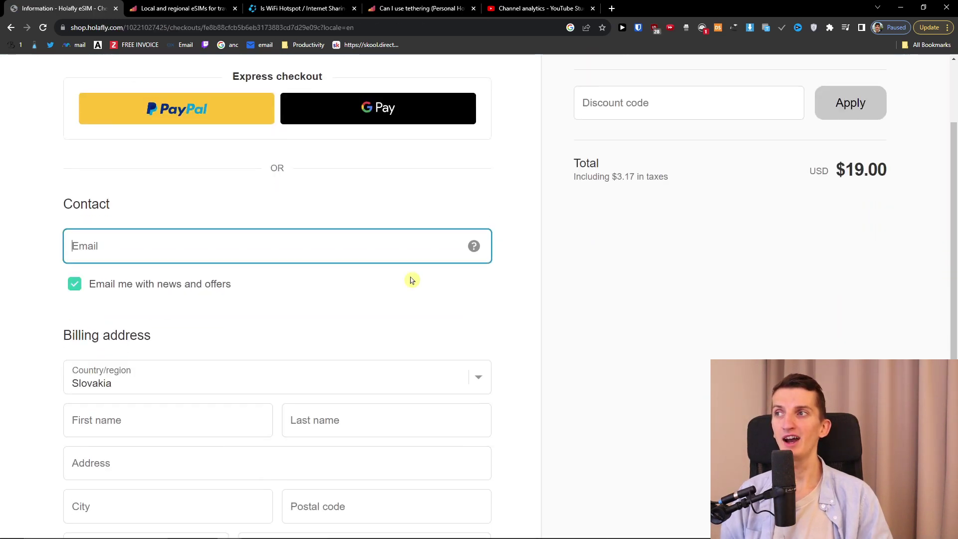
{"action": "scroll", "coordinate": [410, 281], "scroll_direction": "down", "scroll_amount": 2}
Step: Adjust the checkout page zoom and begin entering a discount code
{"action": "key", "text": "ctrl+minus"}
{"action": "scroll", "coordinate": [676, 347], "scroll_direction": "up", "scroll_amount": 2}
{"action": "scroll", "coordinate": [653, 344], "scroll_direction": "up", "scroll_amount": 2}
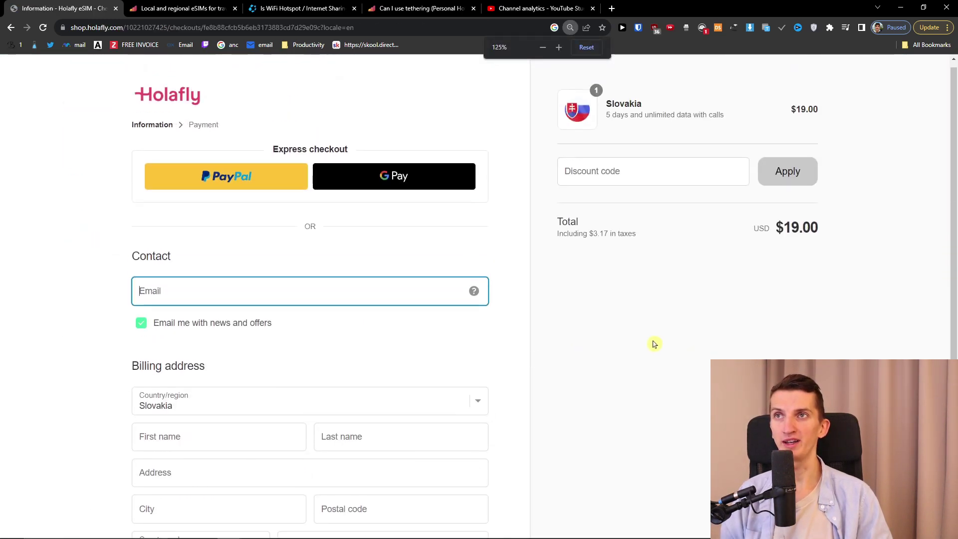
{"action": "key", "text": "ctrl+plus"}
{"action": "left_click", "coordinate": [667, 211]}
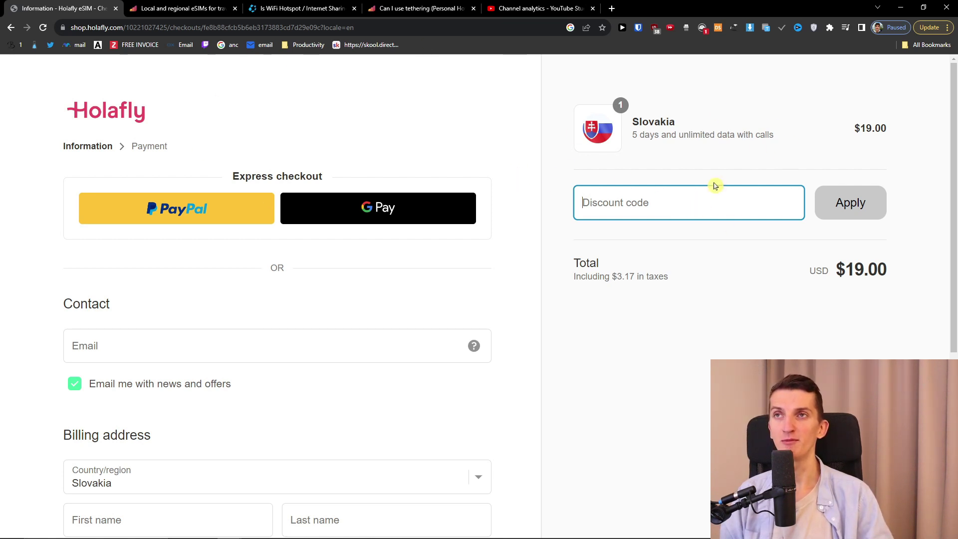
{"action": "scroll", "coordinate": [300, 301], "scroll_direction": "down", "scroll_amount": 2}
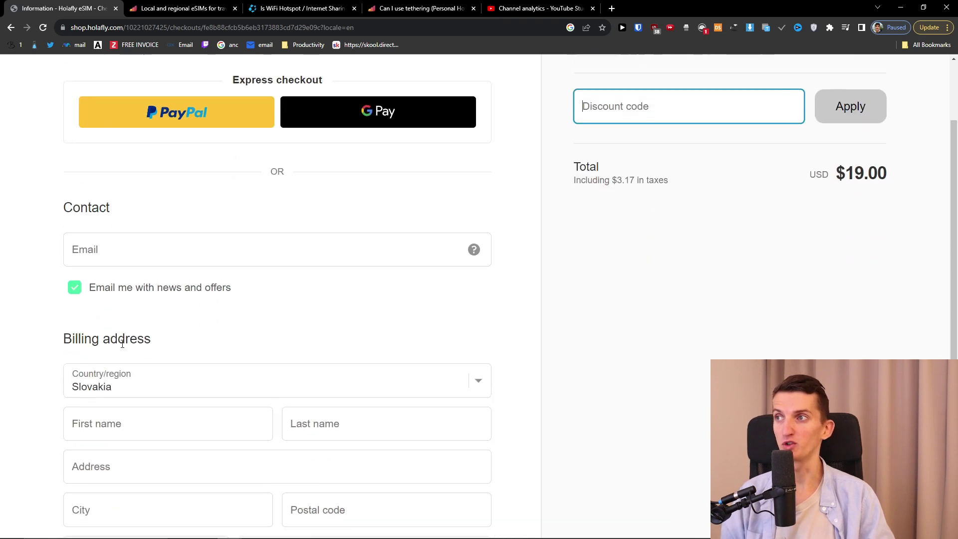
{"action": "key", "text": "ctrl+minus"}
{"action": "scroll", "coordinate": [591, 358], "scroll_direction": "up", "scroll_amount": 2}
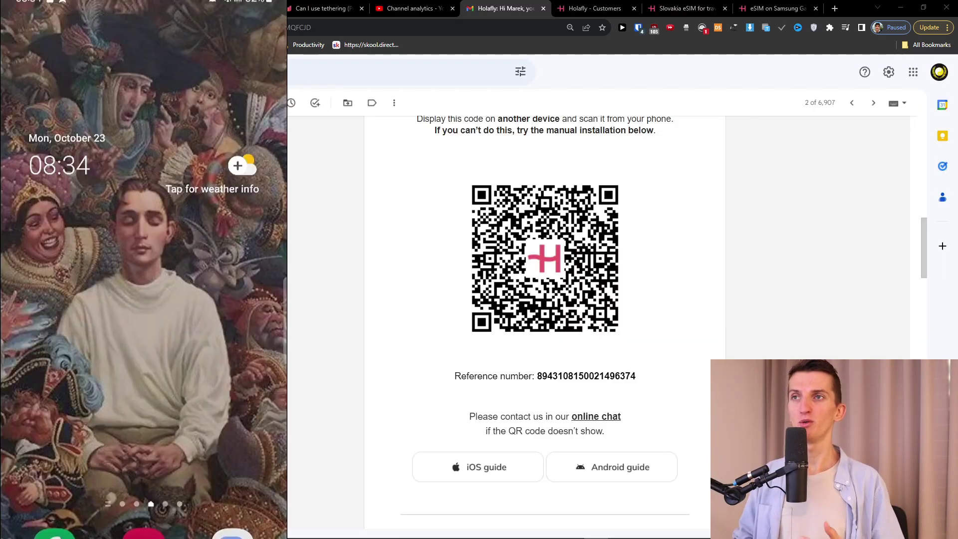
{"action": "scroll", "coordinate": [500, 333], "scroll_direction": "up", "scroll_amount": 5}
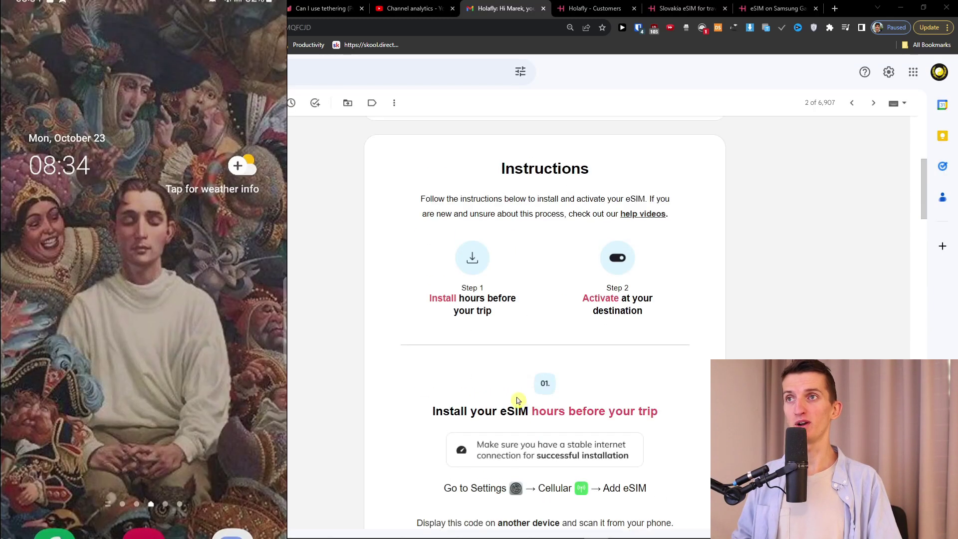
{"action": "scroll", "coordinate": [513, 408], "scroll_direction": "up", "scroll_amount": 4}
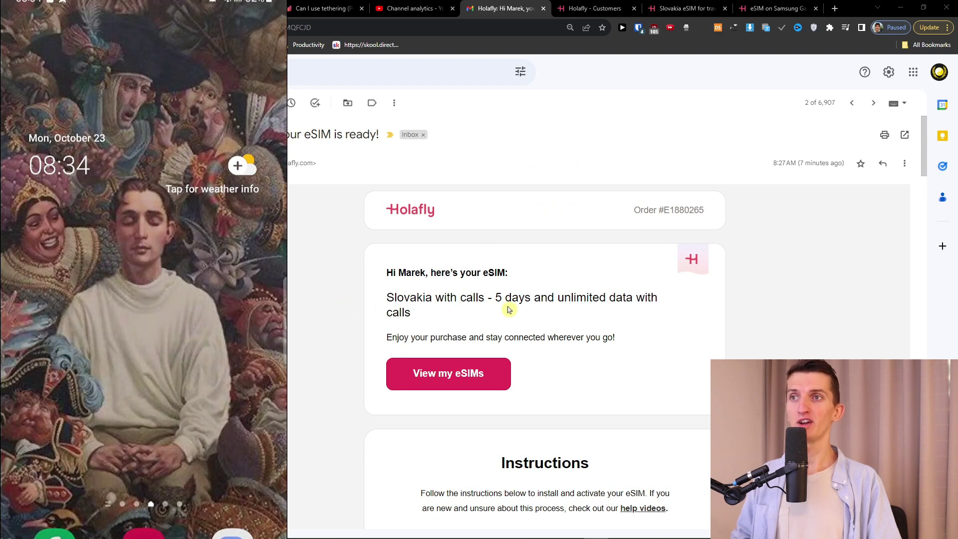
{"action": "scroll", "coordinate": [522, 313], "scroll_direction": "down", "scroll_amount": 4}
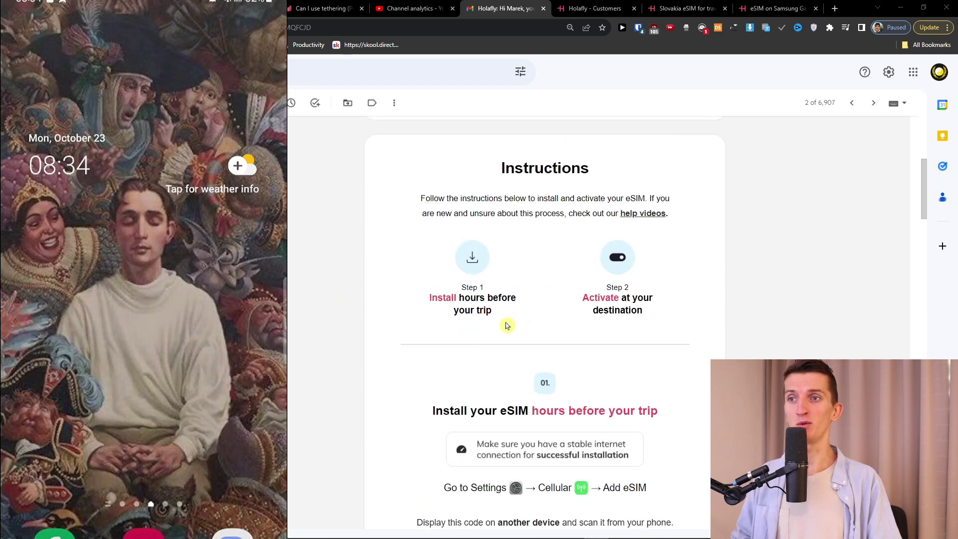
{"action": "scroll", "coordinate": [507, 325], "scroll_direction": "down", "scroll_amount": 3}
{"action": "scroll", "coordinate": [486, 330], "scroll_direction": "down", "scroll_amount": 1}
{"action": "scroll", "coordinate": [456, 336], "scroll_direction": "down", "scroll_amount": 1}
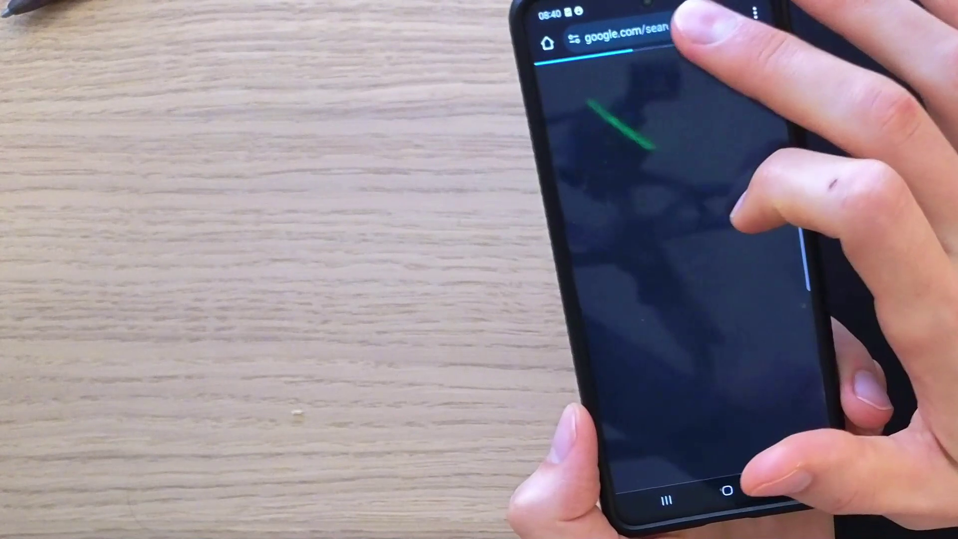
Step: Open YouTube and pause the FaZe vs Complexity highlights video at 31:05
{"action": "left_click", "coordinate": [644, 34]}
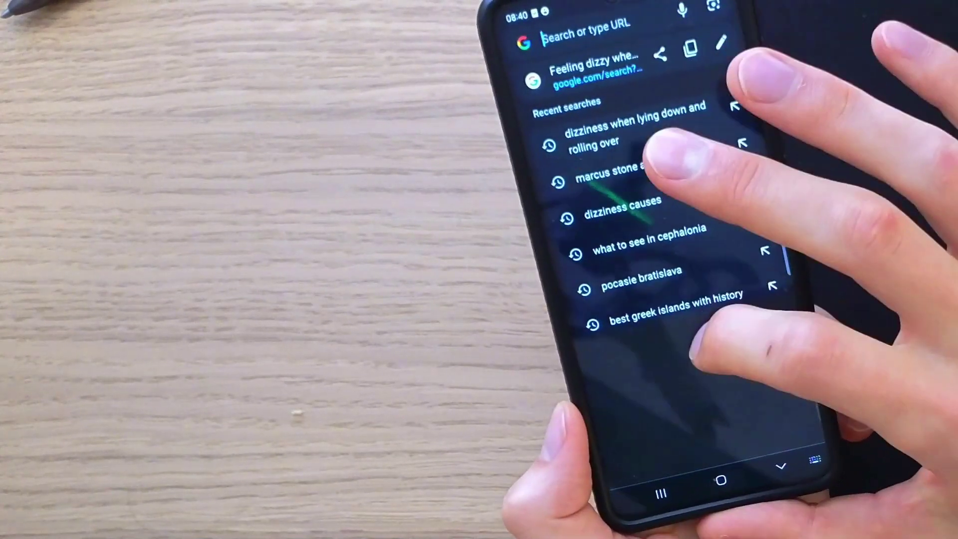
{"action": "type", "text": "y when lying c"}
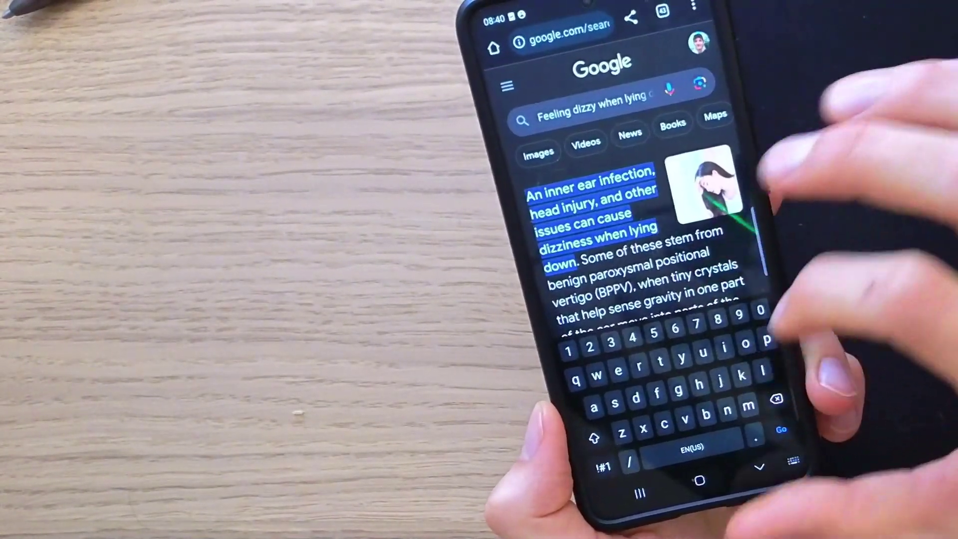
{"action": "key", "text": "Return"}
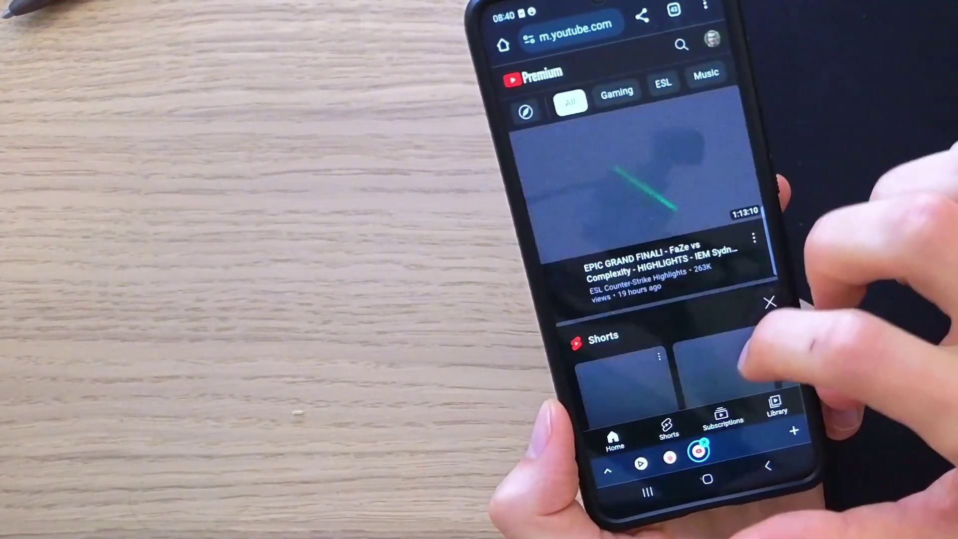
{"action": "scroll", "coordinate": [645, 224], "scroll_direction": "down", "scroll_amount": 10}
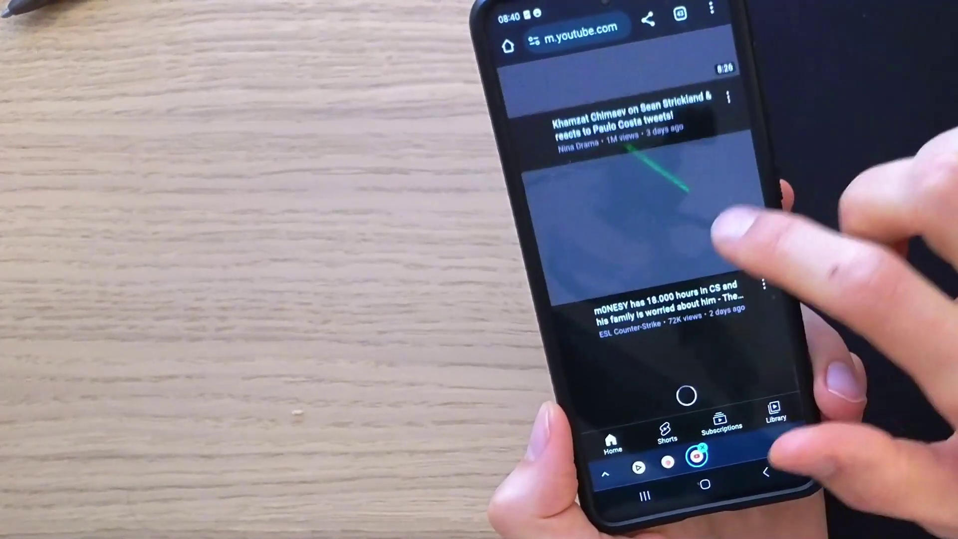
{"action": "scroll", "coordinate": [644, 225], "scroll_direction": "up", "scroll_amount": 10}
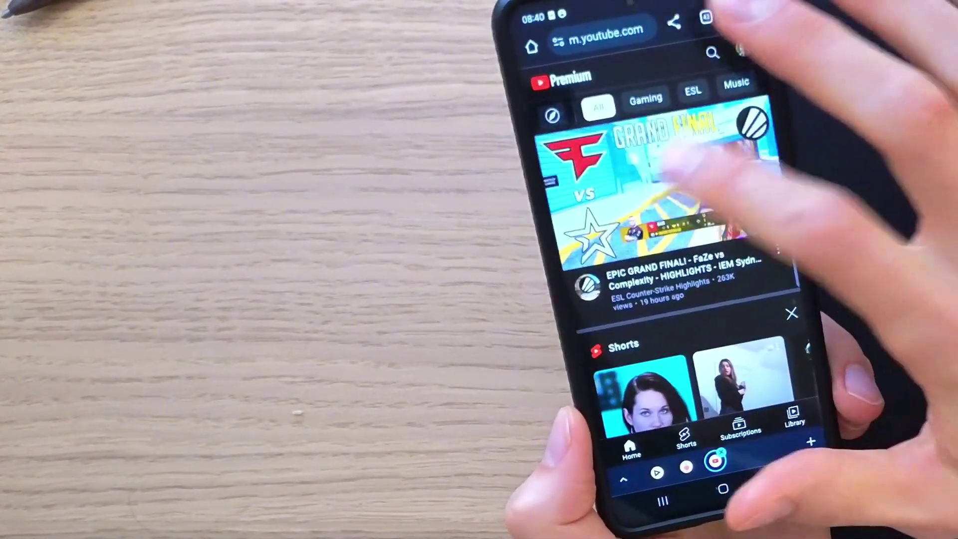
{"action": "left_click", "coordinate": [674, 180]}
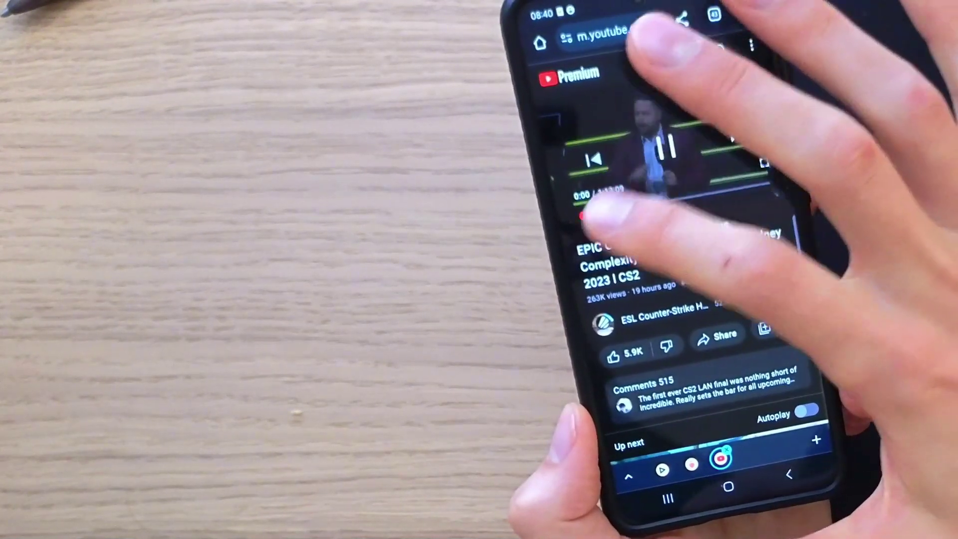
{"action": "left_click_drag", "start_coordinate": [584, 215], "coordinate": [654, 204]}
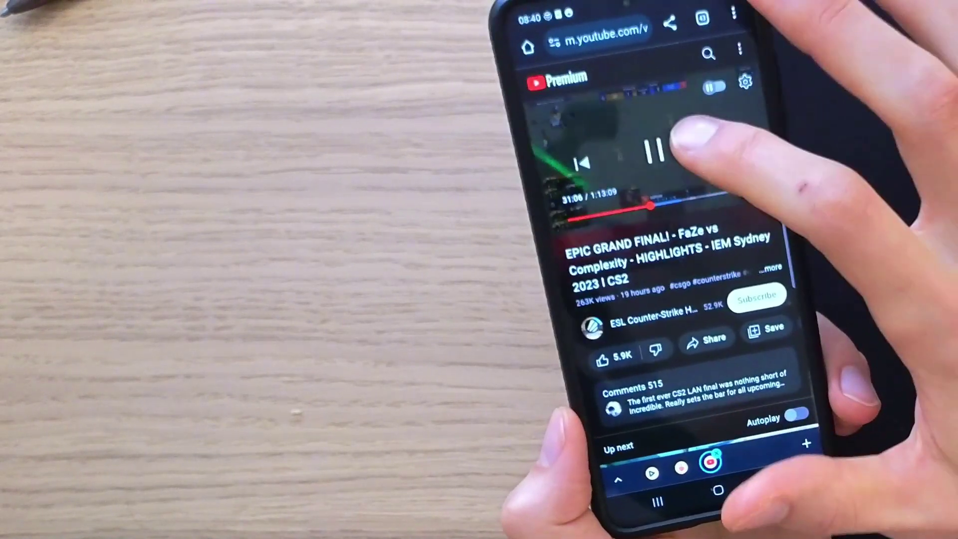
{"action": "left_click", "coordinate": [655, 153]}
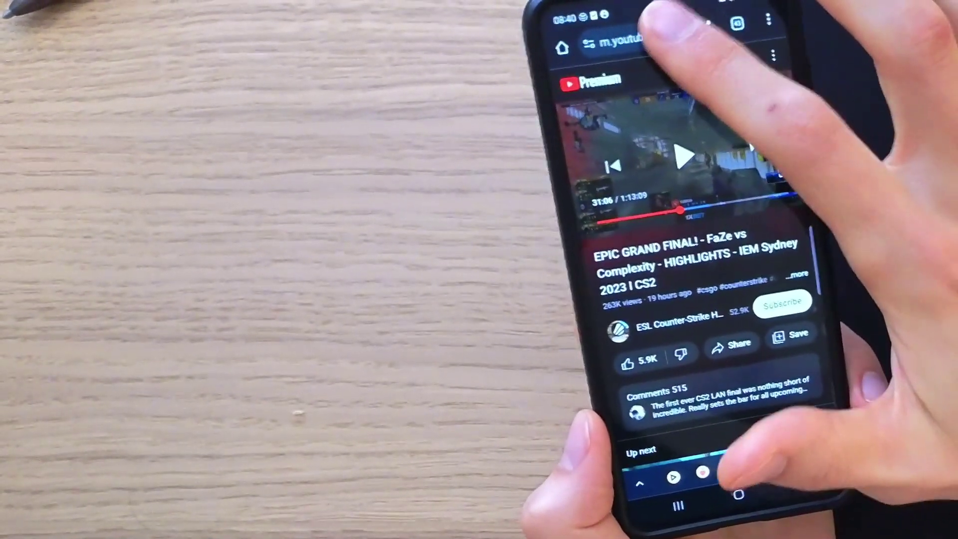
Step: Search for a speed test from the address bar
{"action": "left_click", "coordinate": [621, 41]}
{"action": "type", "text": "z"}
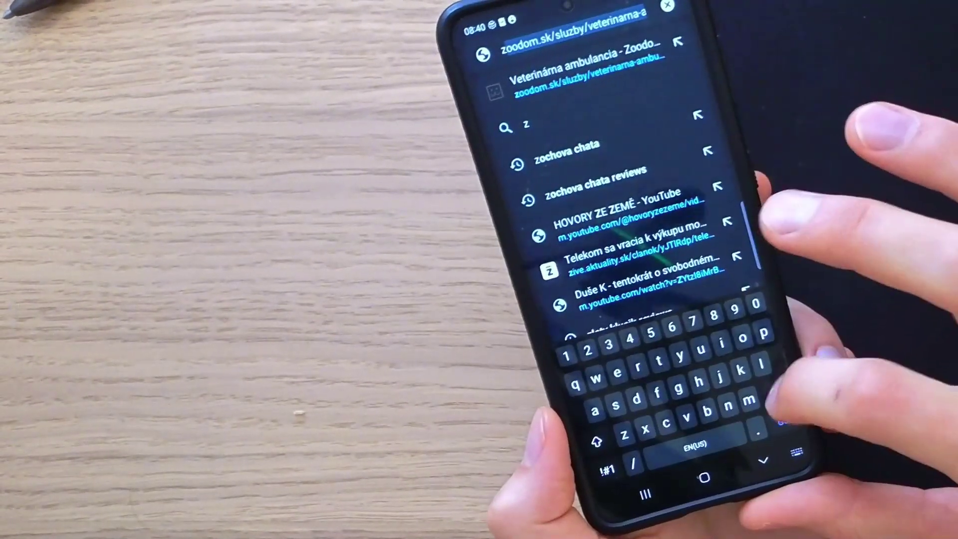
{"action": "key", "text": "BackSpace"}
{"action": "type", "text": "spe"}
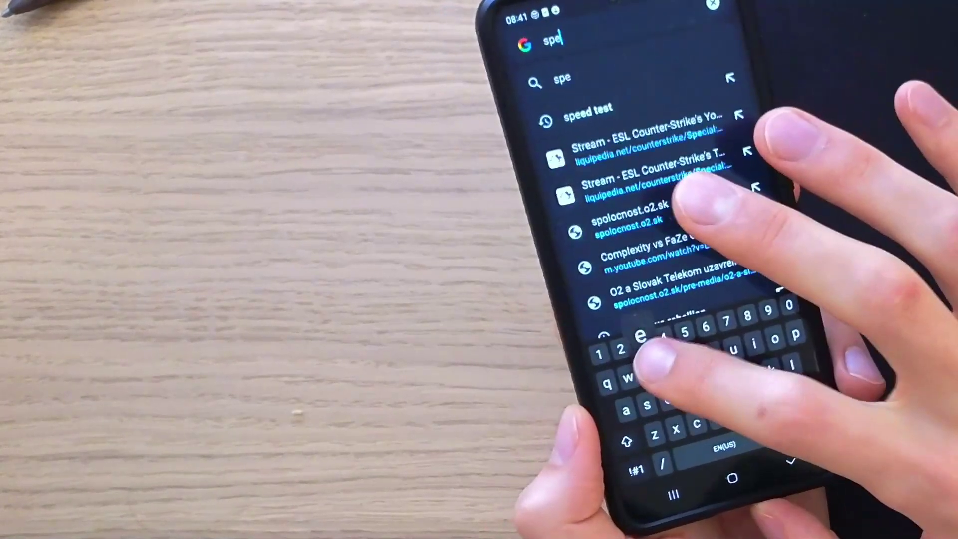
{"action": "type", "text": "e"}
{"action": "key", "text": "Escape"}
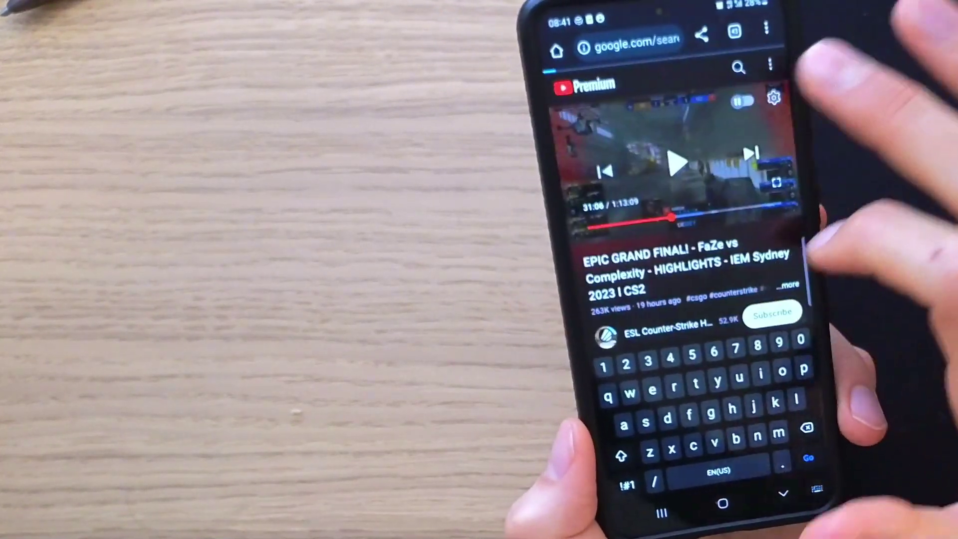
{"action": "scroll", "coordinate": [674, 299], "scroll_direction": "down", "scroll_amount": 5}
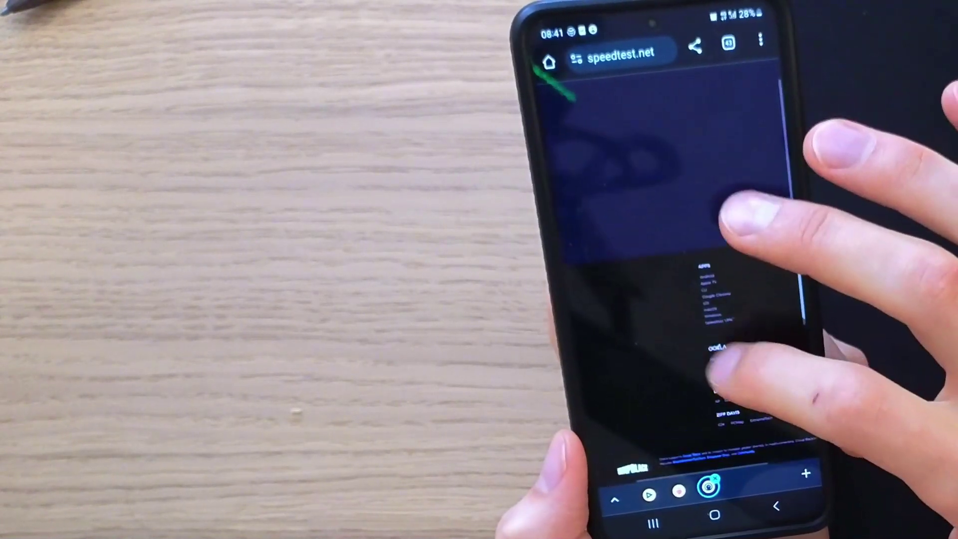
{"action": "scroll", "coordinate": [711, 293], "scroll_direction": "down", "scroll_amount": 2}
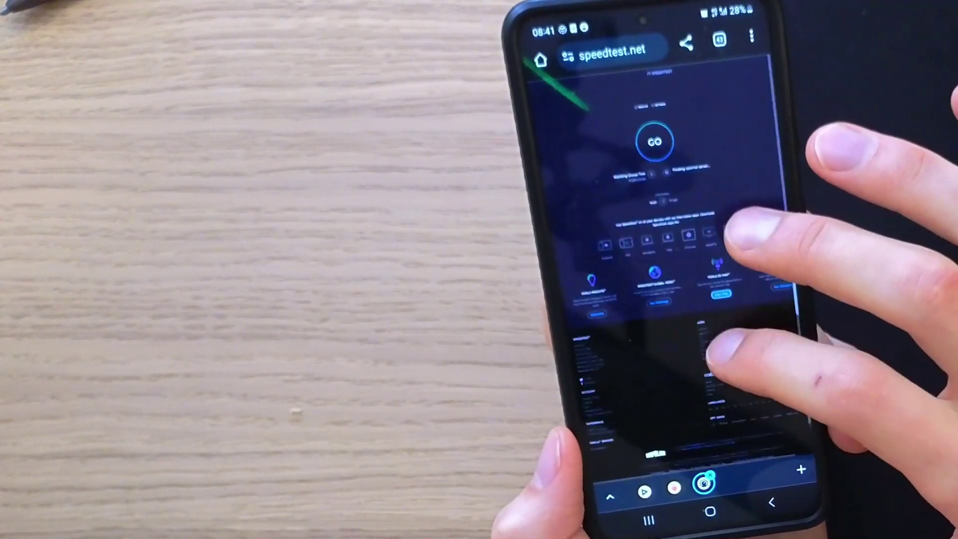
{"action": "scroll", "coordinate": [711, 224], "scroll_direction": "up", "scroll_amount": 2}
{"action": "scroll", "coordinate": [712, 224], "scroll_direction": "up", "scroll_amount": 2}
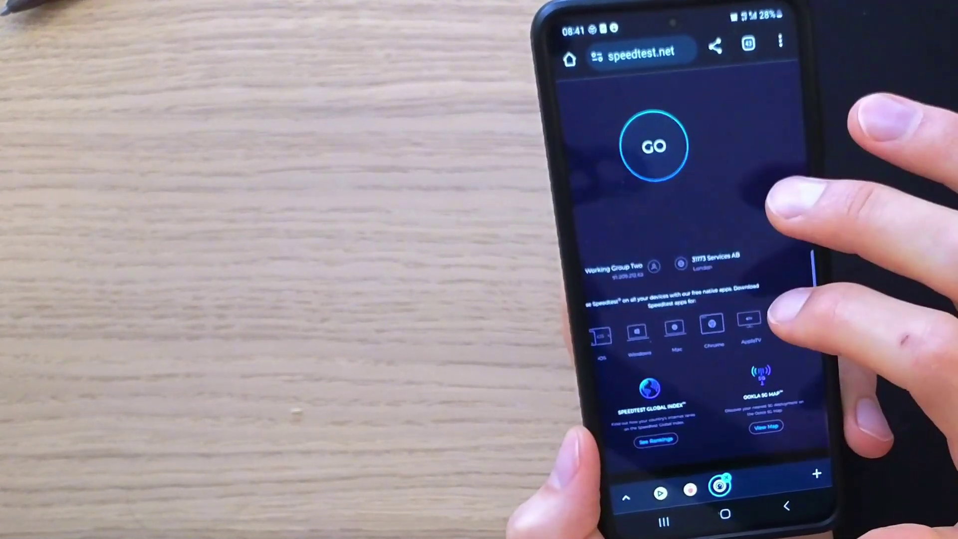
Step: Start the connection speed test on speedtest.net
{"action": "left_click", "coordinate": [657, 148]}
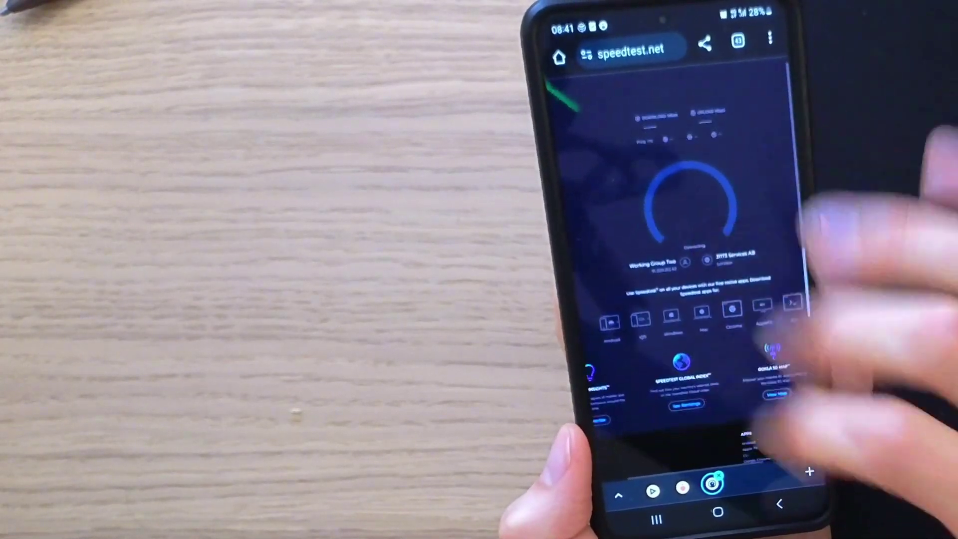
{"action": "scroll", "coordinate": [712, 224], "scroll_direction": "up", "scroll_amount": 2}
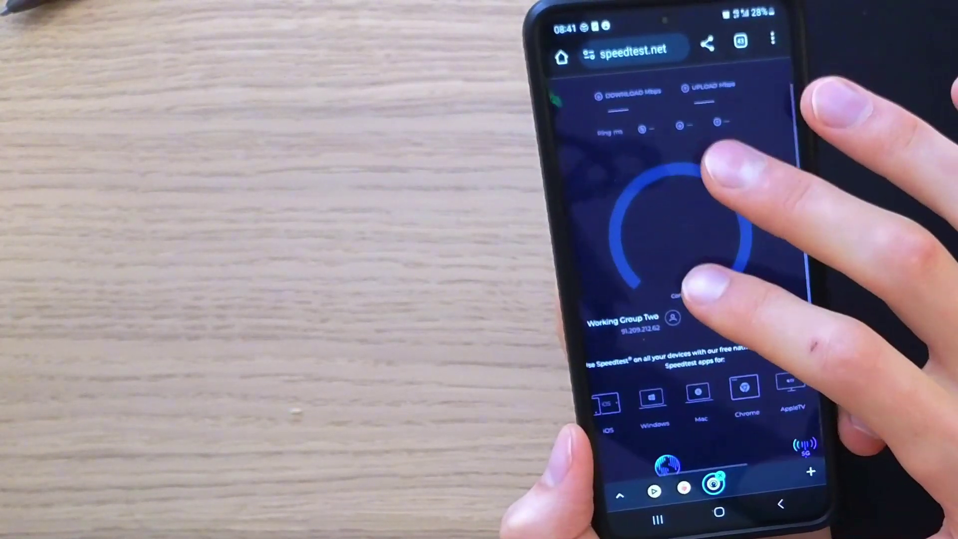